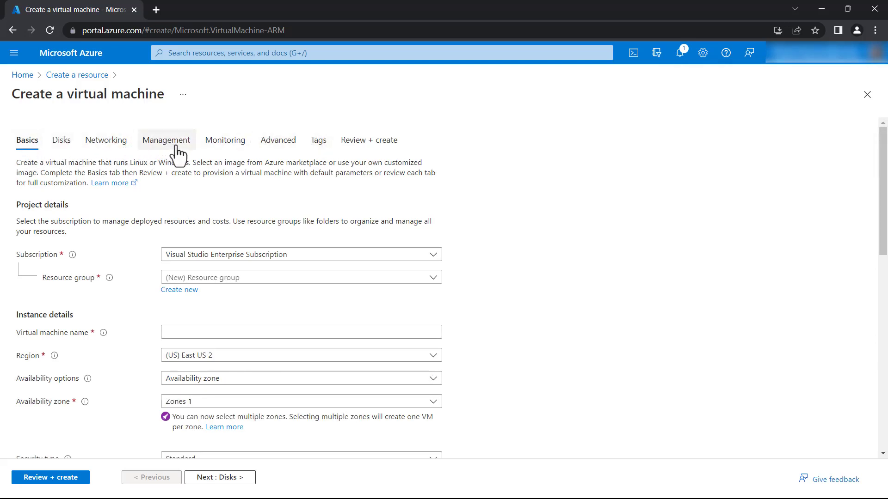
# Create a new resource group named demo for the VM
pyautogui.scroll(-1, 118, 216)
pyautogui.scroll(1, 118, 216)
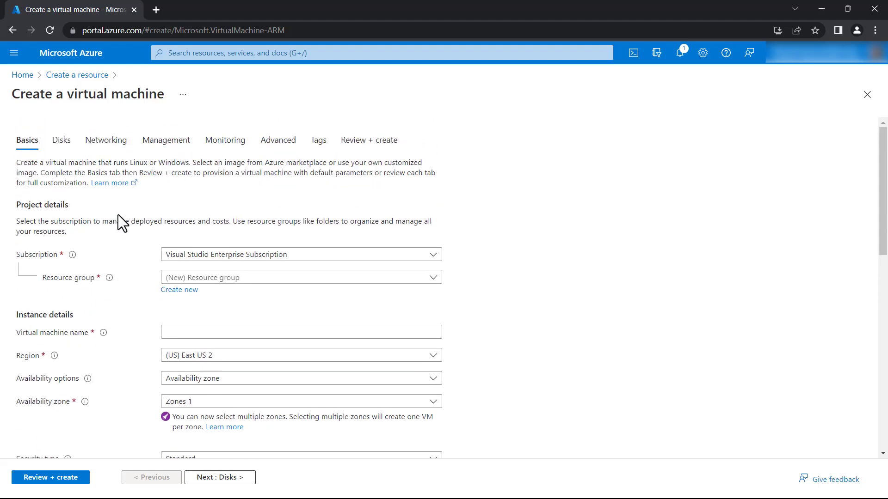
pyautogui.scroll(-6, 118, 215)
pyautogui.scroll(6, 118, 214)
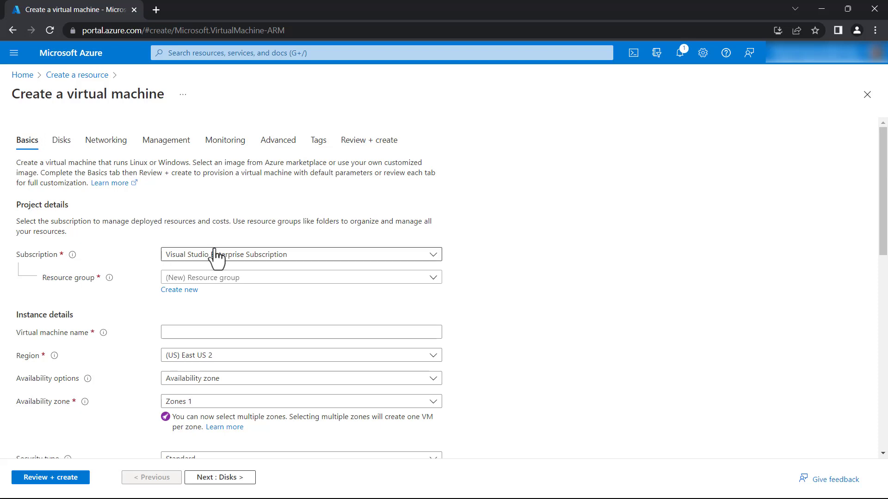
pyautogui.scroll(-1, 96, 278)
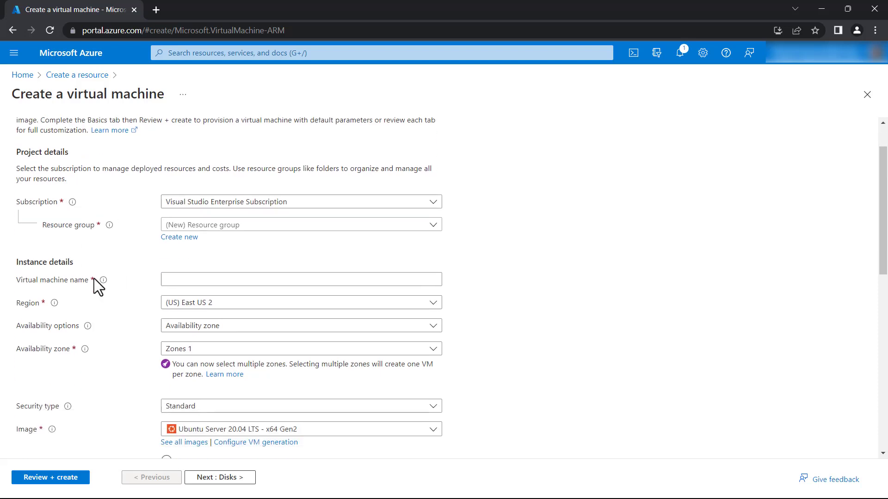
pyautogui.click(196, 241)
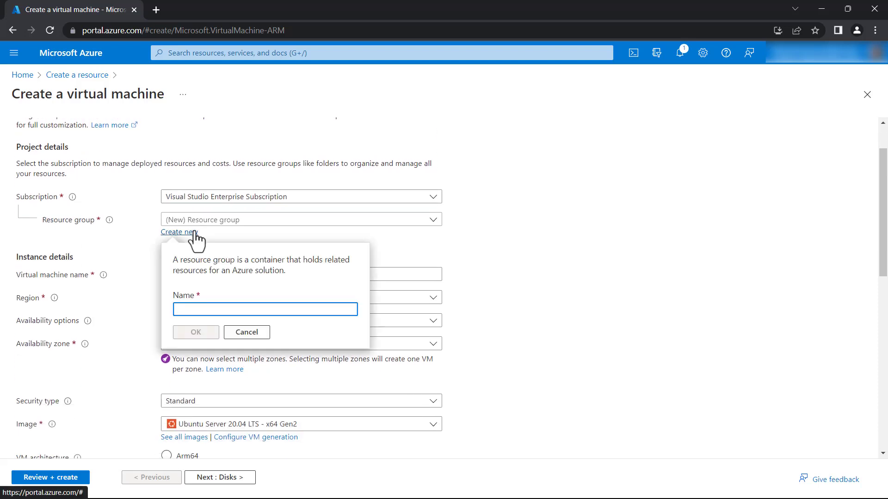
pyautogui.write('demo')
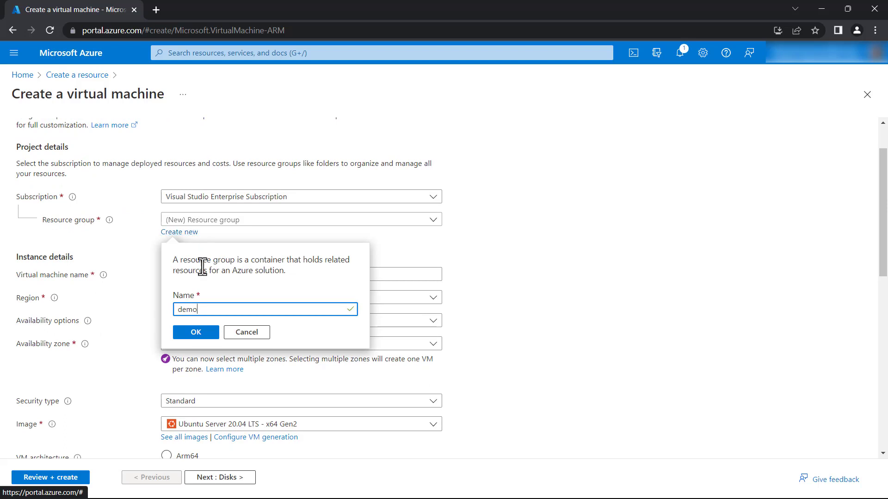
pyautogui.click(192, 332)
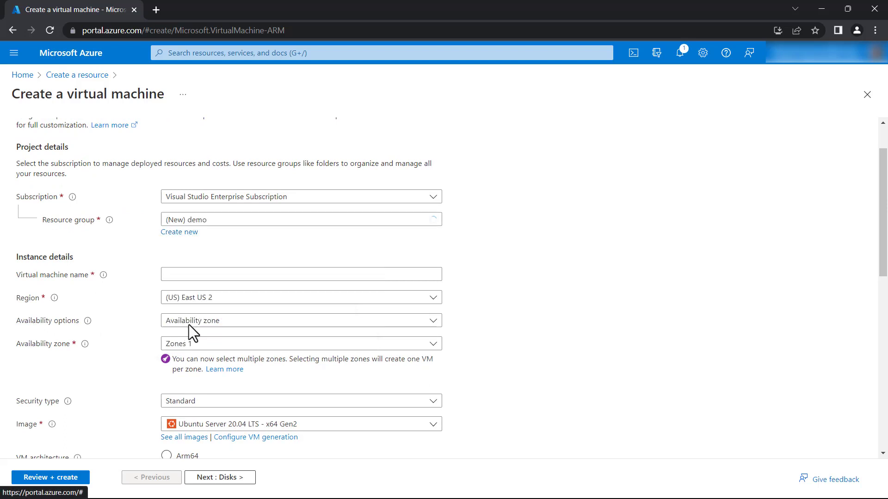
# Enter demo as the virtual machine name
pyautogui.click(197, 274)
pyautogui.write('demo')
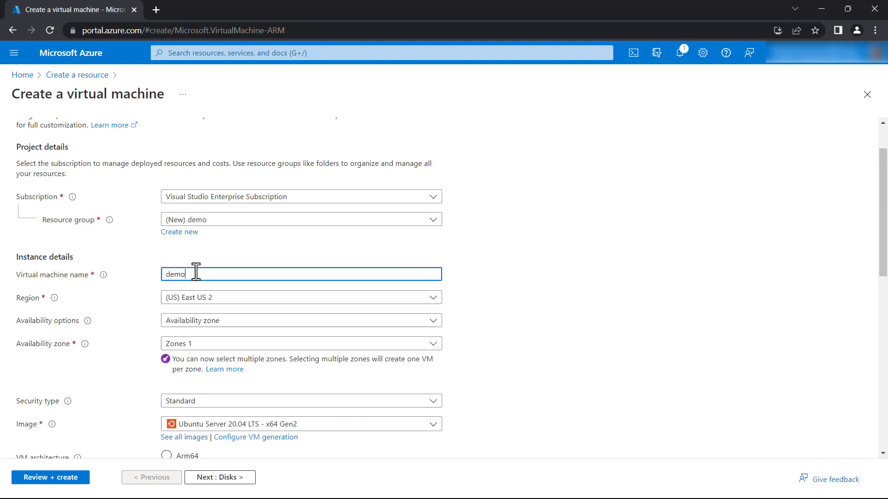
pyautogui.scroll(-1, 509, 270)
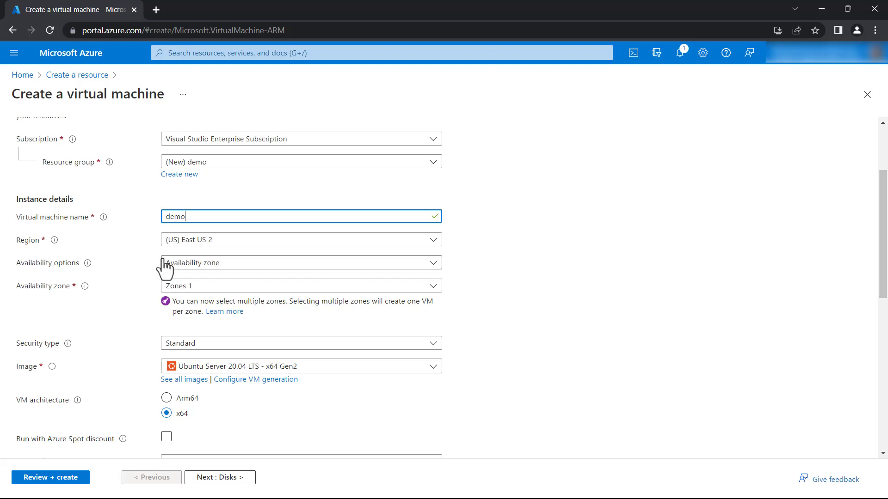
# Set Availability options to 'No infrastructure redundancy required'
pyautogui.click(176, 267)
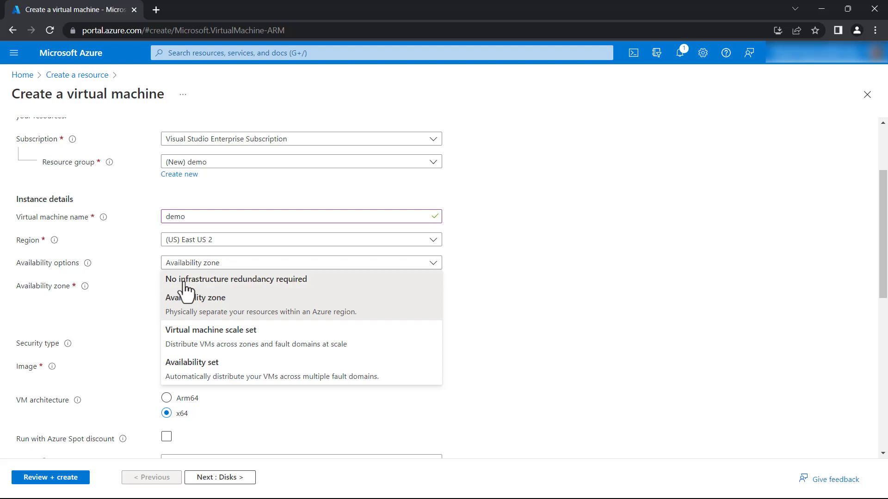
pyautogui.click(184, 280)
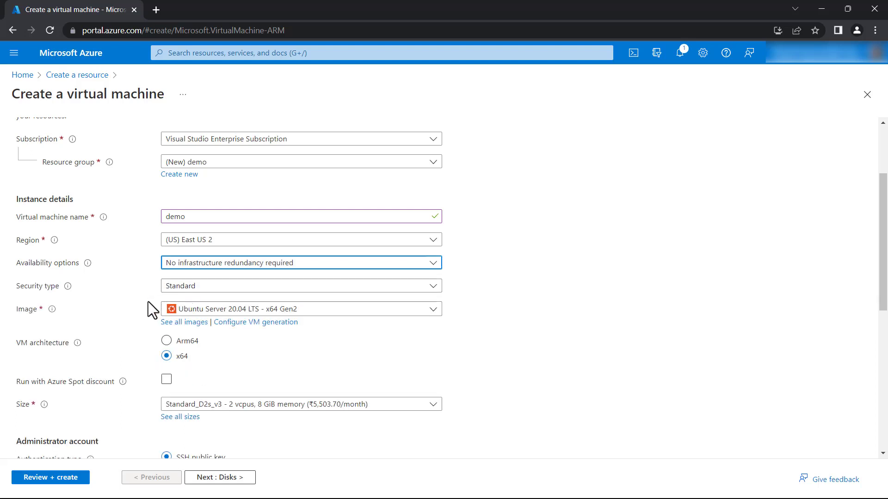
pyautogui.scroll(-1, 139, 295)
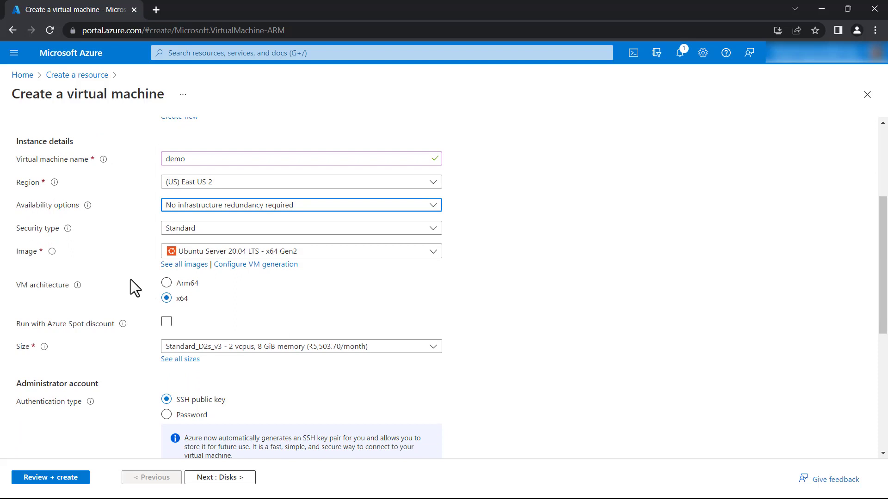
# Check the image list and keep Ubuntu Server 20.04 LTS as the VM image
pyautogui.click(187, 254)
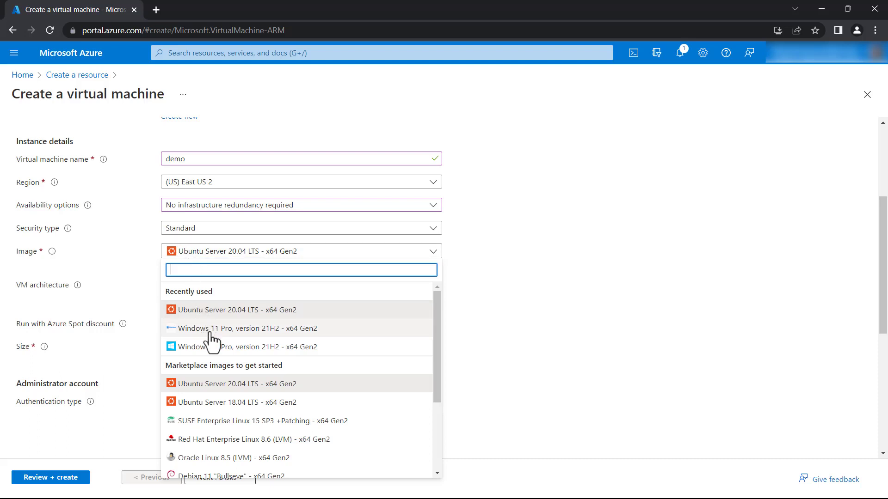
pyautogui.scroll(-3, 212, 340)
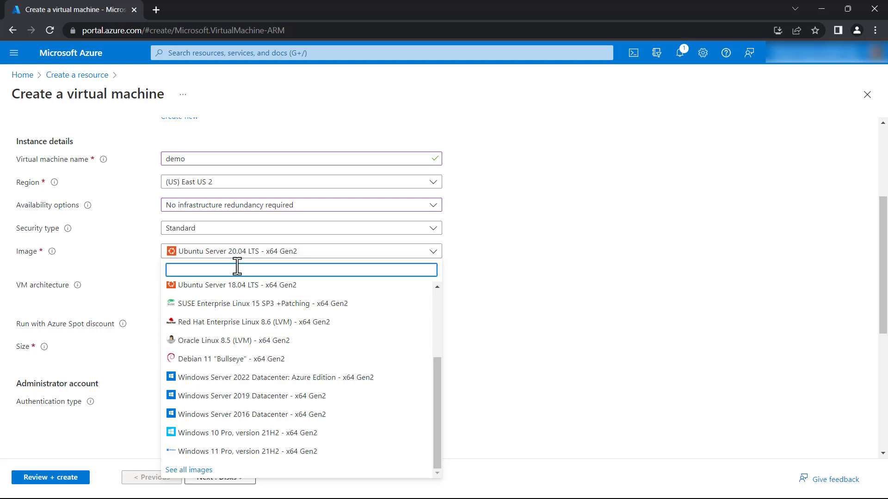
pyautogui.click(583, 301)
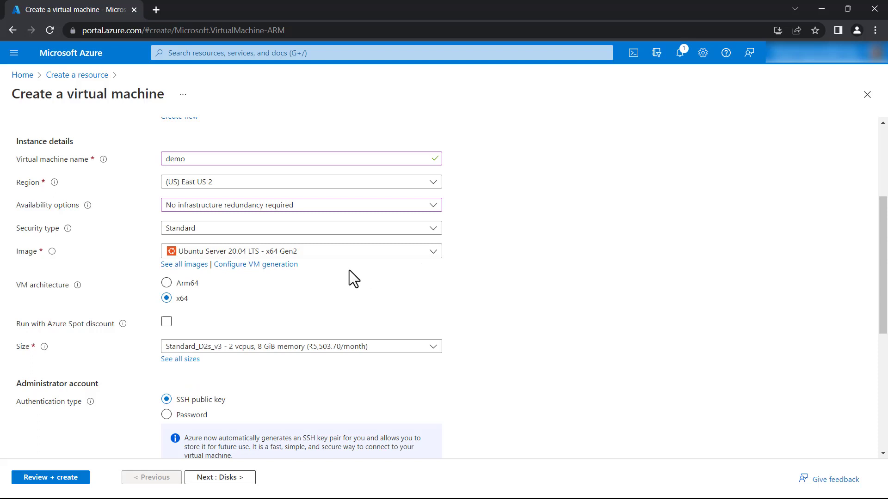
pyautogui.scroll(-1, 274, 290)
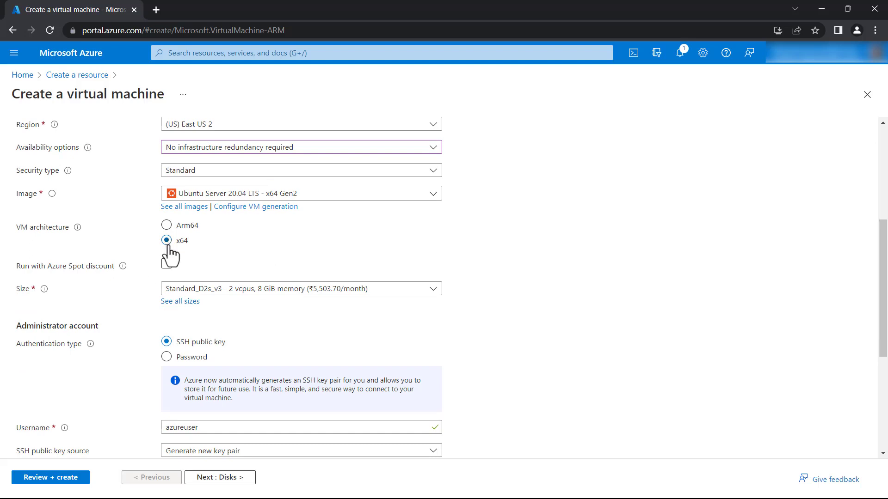
pyautogui.scroll(-1, 152, 267)
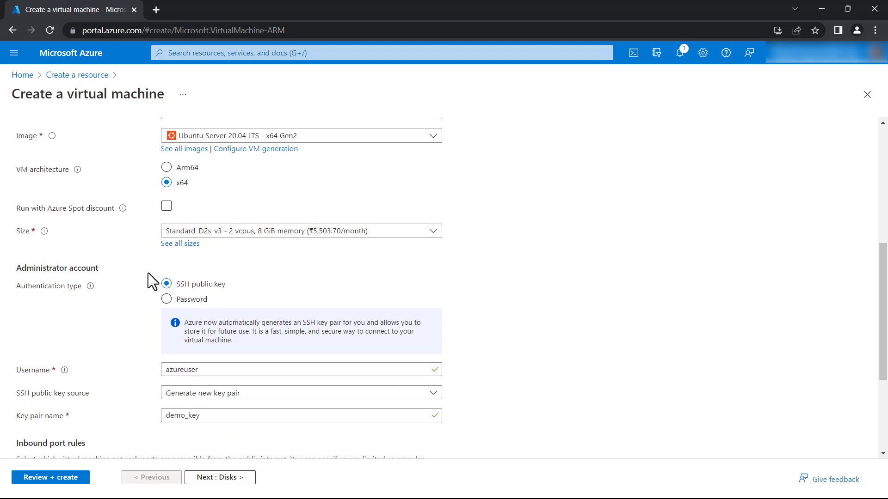
pyautogui.click(231, 231)
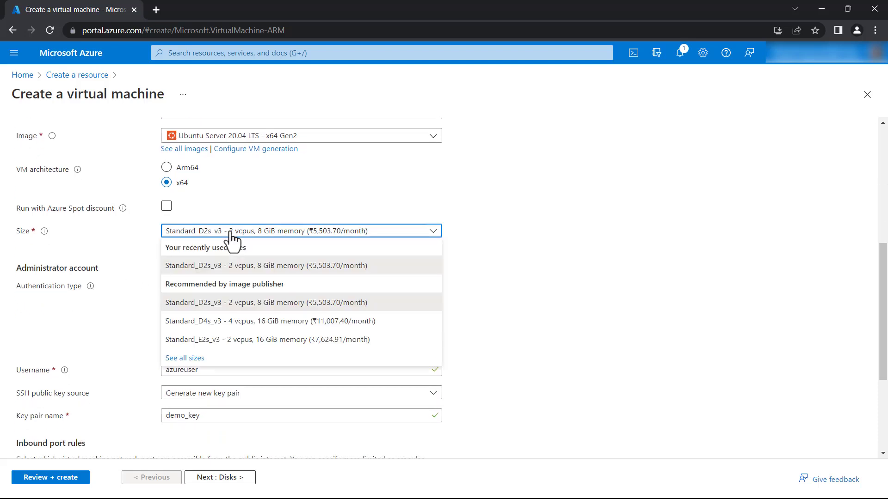
pyautogui.click(189, 357)
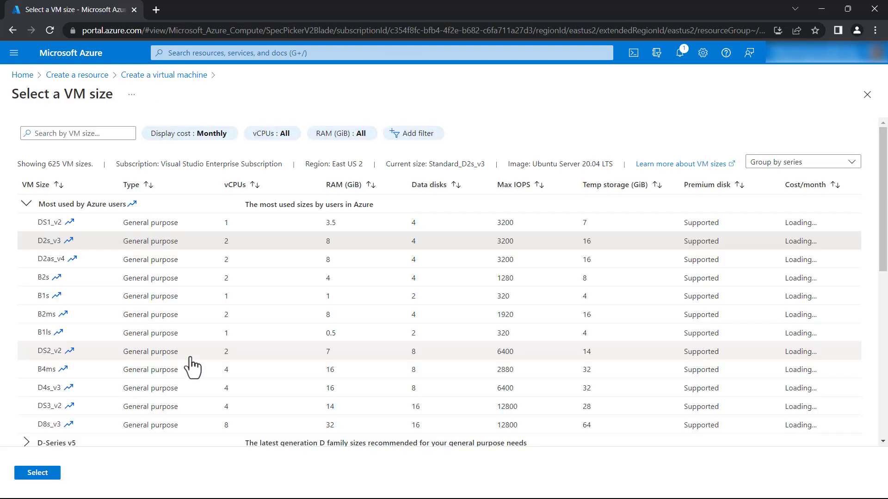
pyautogui.scroll(-4, 183, 346)
pyautogui.scroll(-3, 177, 334)
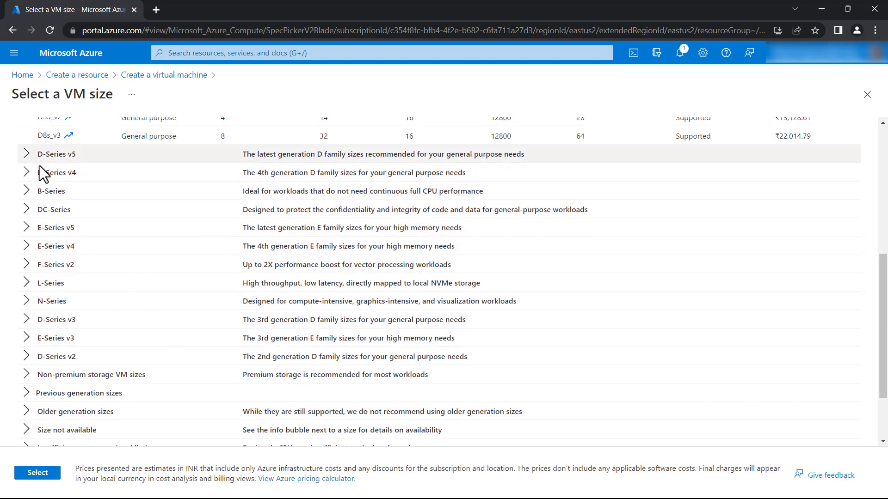
pyautogui.scroll(6, 42, 293)
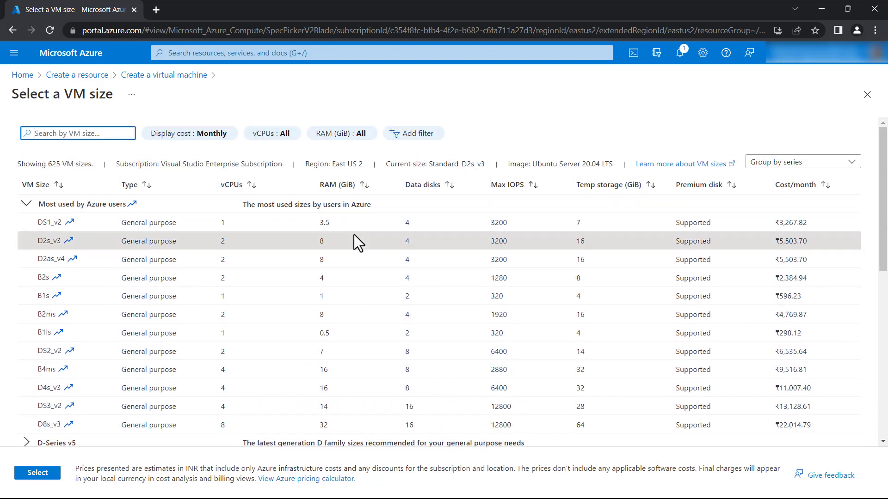
pyautogui.scroll(-3, 340, 249)
pyautogui.scroll(3, 340, 249)
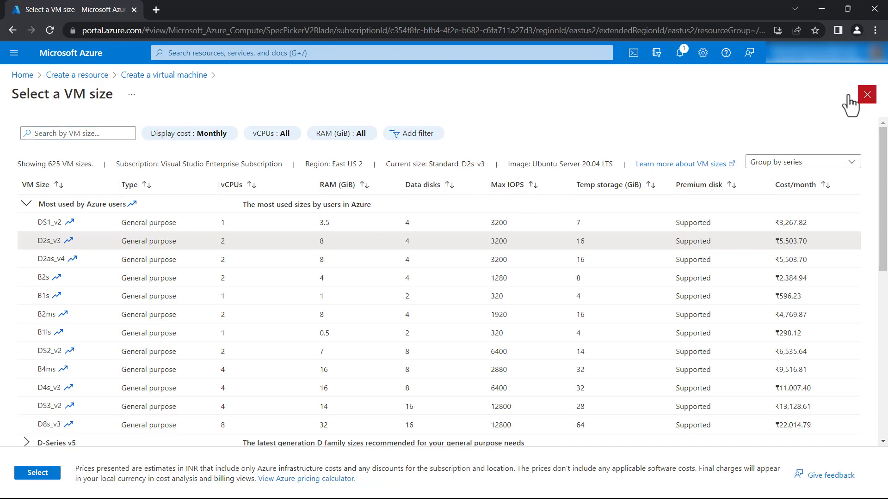
pyautogui.click(867, 94)
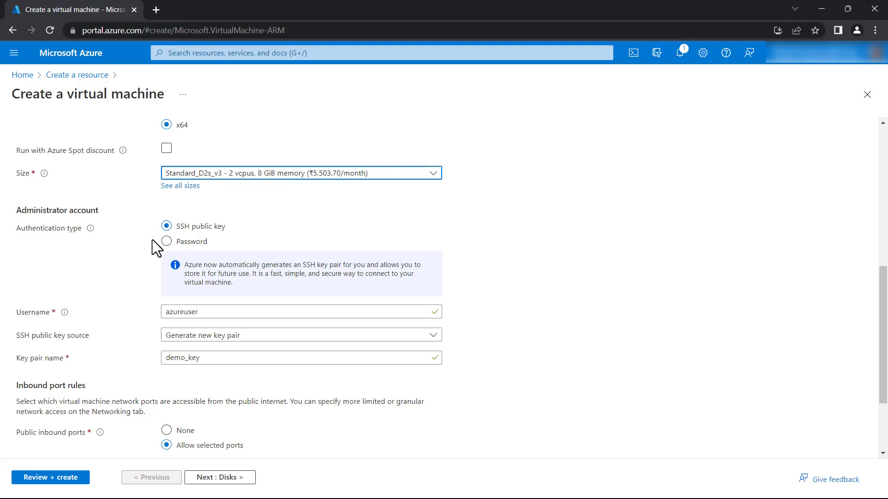
# Choose Password authentication, then enter the admin username, a password and its confirmation
pyautogui.scroll(-1, 151, 239)
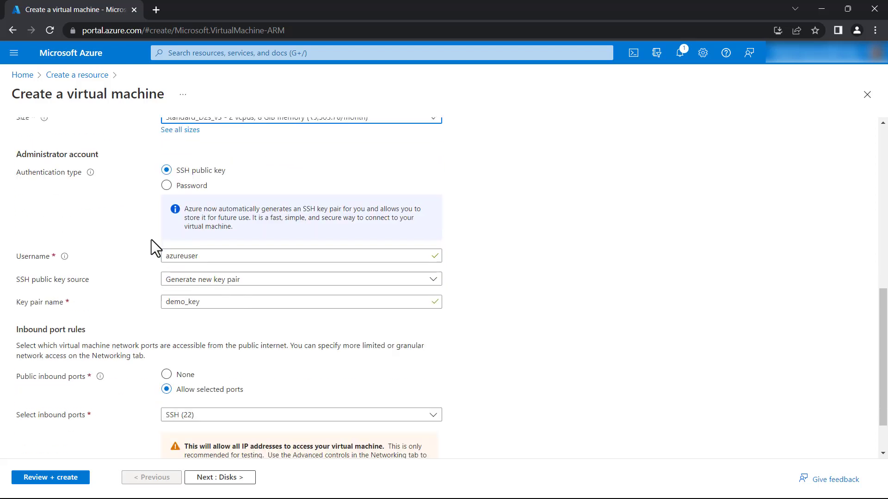
pyautogui.click(166, 184)
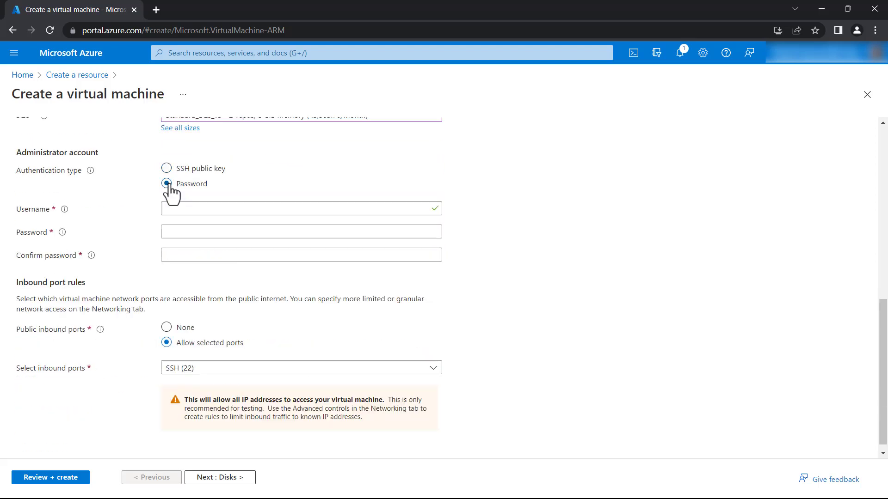
pyautogui.click(192, 209)
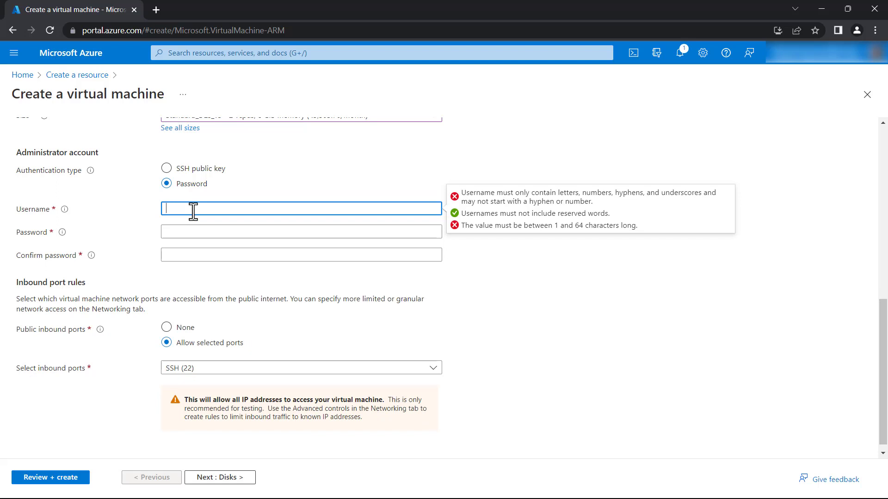
pyautogui.write('devsparth')
pyautogui.press('Tab')
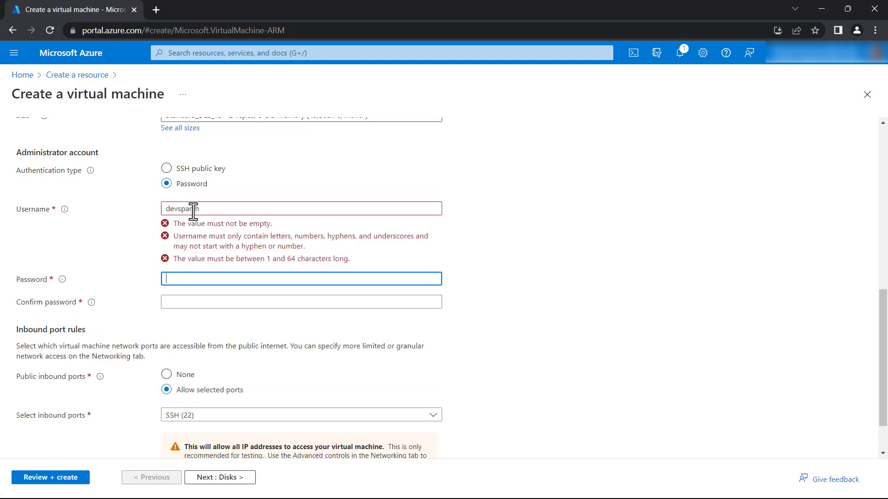
pyautogui.write('•')
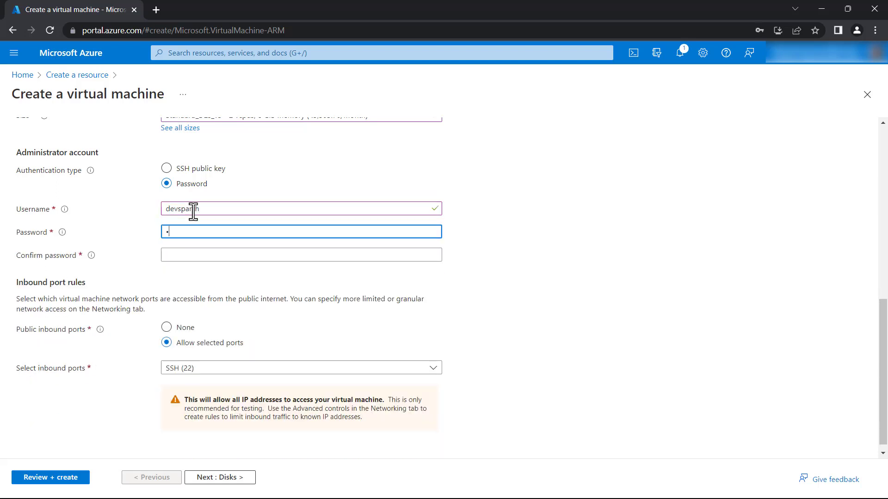
pyautogui.write('••••••••')
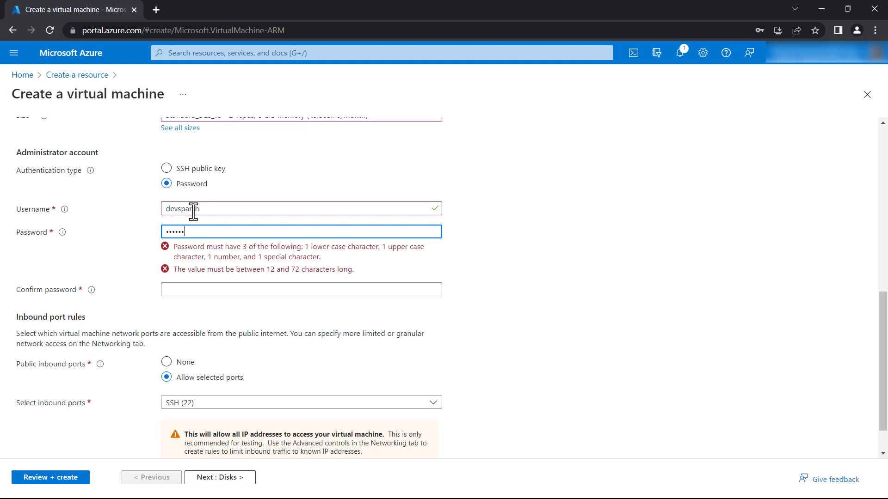
pyautogui.write('•••')
pyautogui.press('Tab')
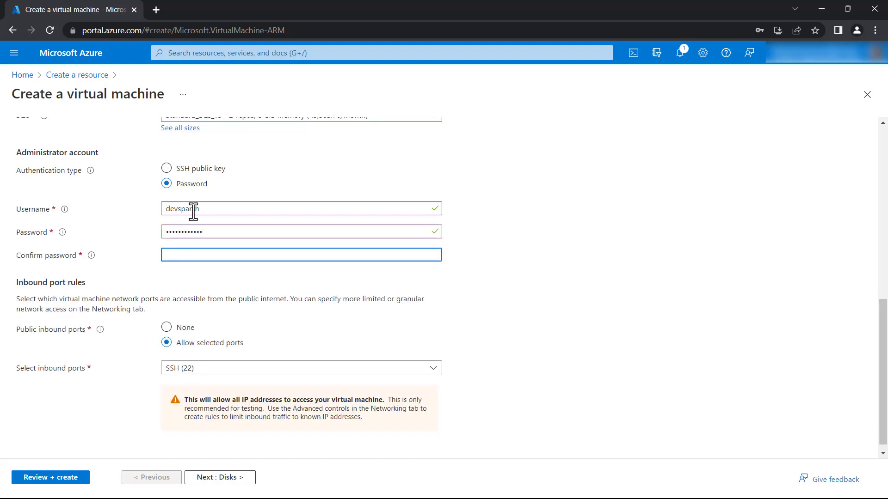
pyautogui.write('••••••••••••')
pyautogui.scroll(-1, 193, 212)
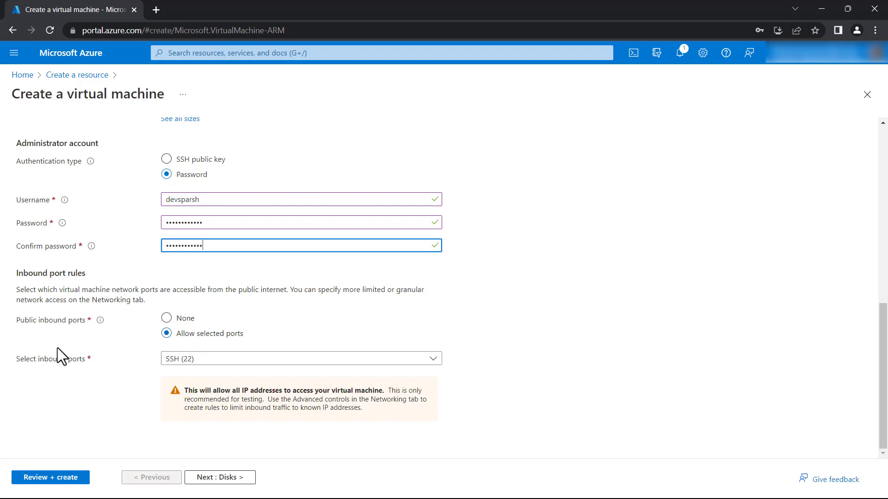
pyautogui.click(180, 360)
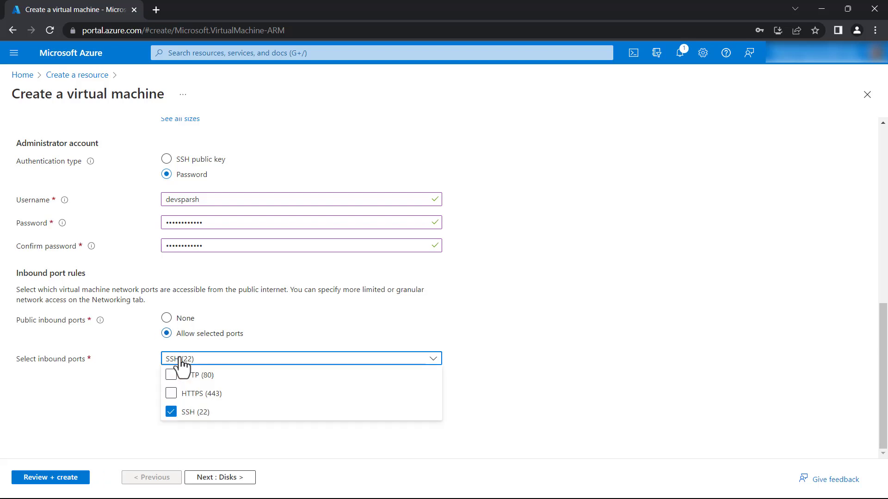
pyautogui.click(181, 361)
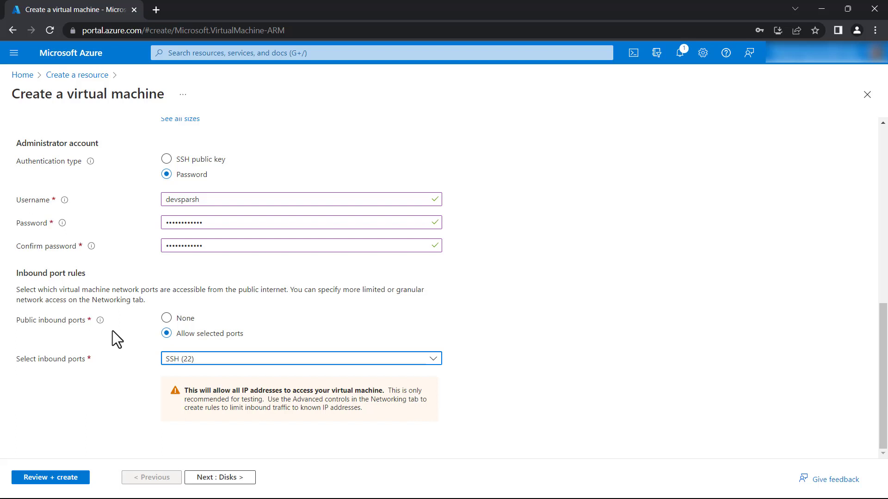
# On the Disks page keep Premium SSD as the OS disk type, then continue to Networking
pyautogui.click(233, 478)
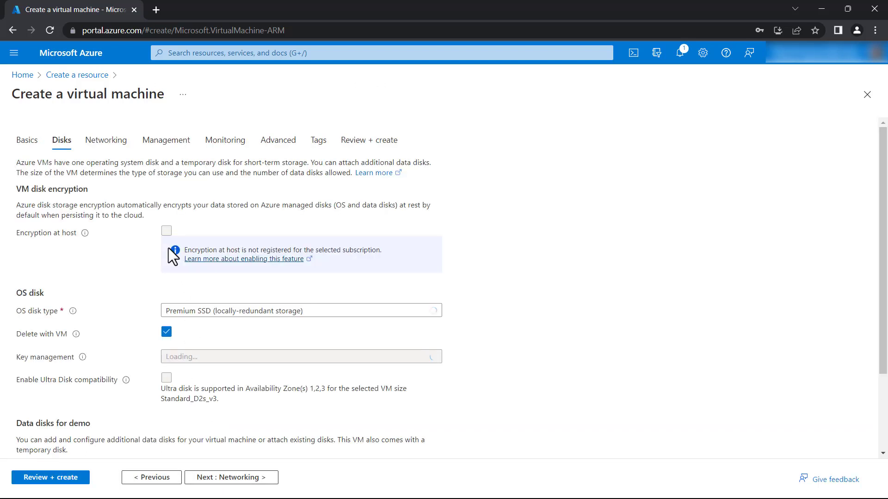
pyautogui.scroll(-1, 143, 254)
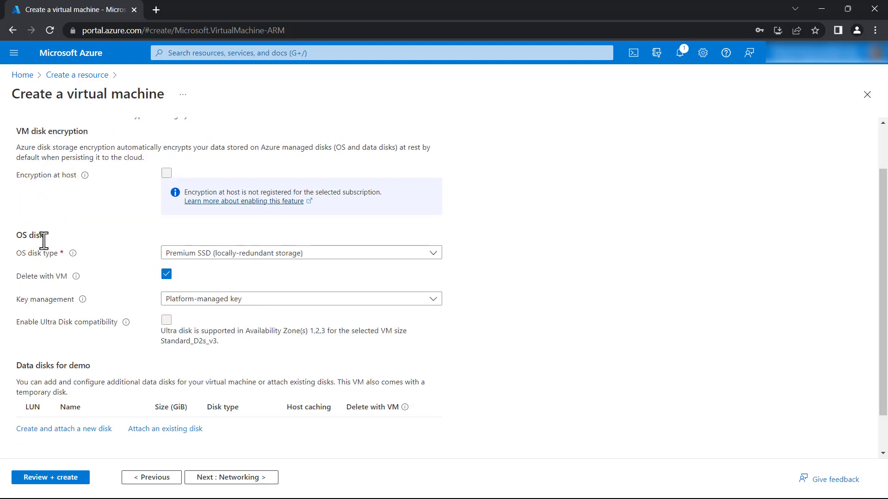
pyautogui.click(213, 257)
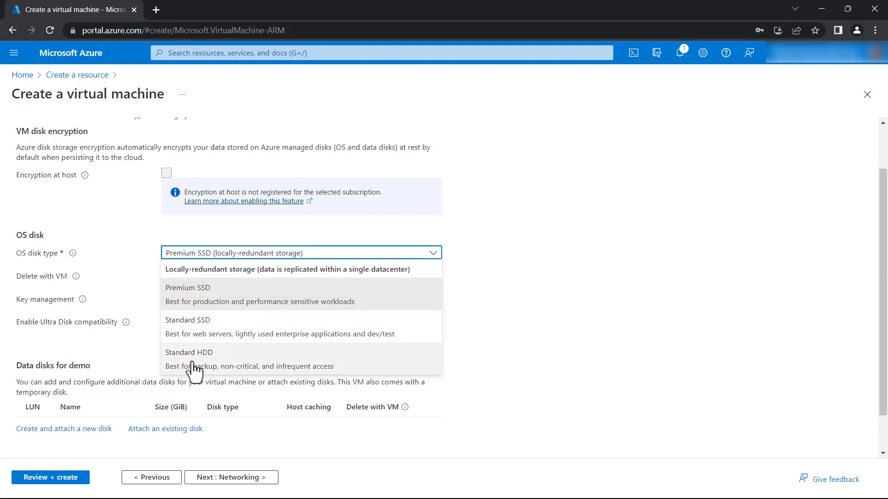
pyautogui.click(203, 253)
pyautogui.click(206, 254)
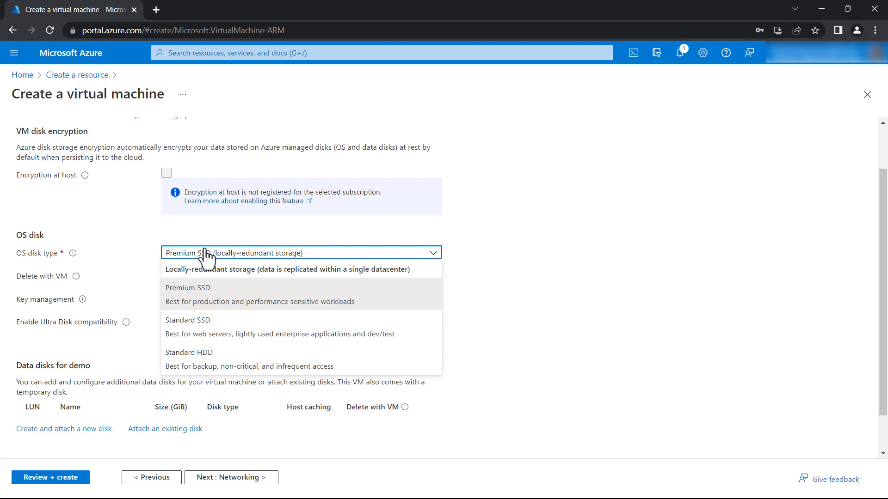
pyautogui.click(415, 284)
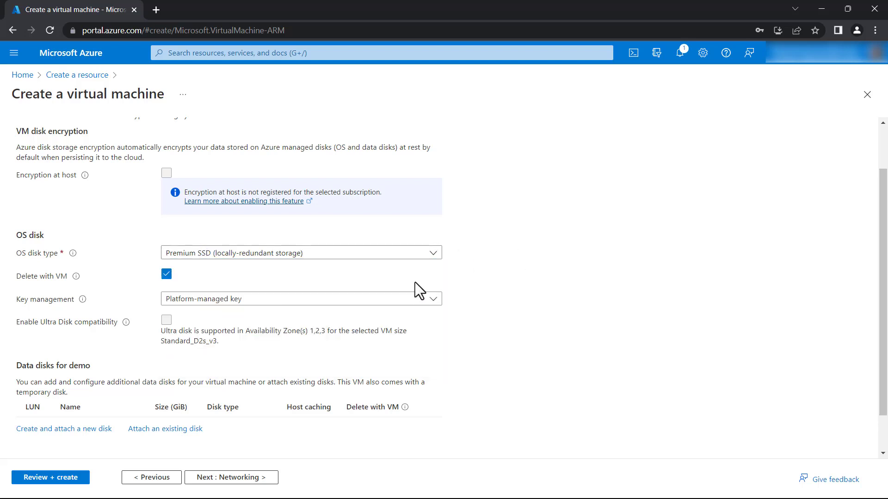
pyautogui.scroll(-1, 407, 291)
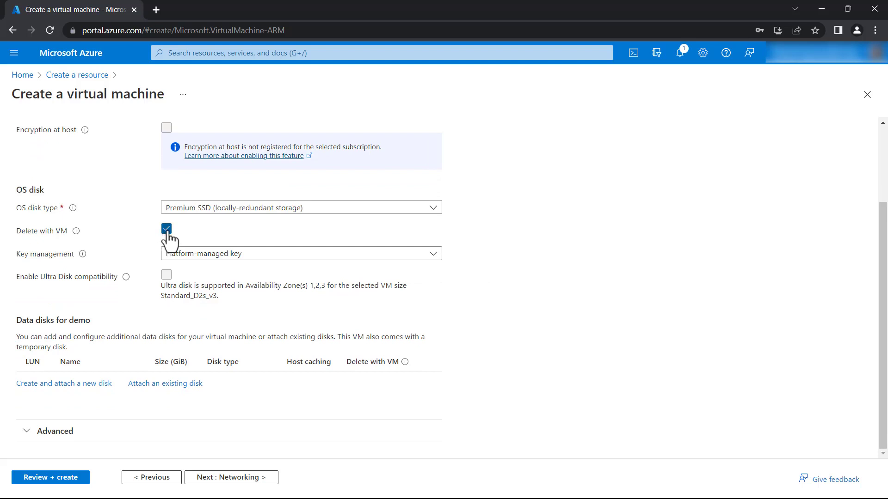
pyautogui.click(246, 481)
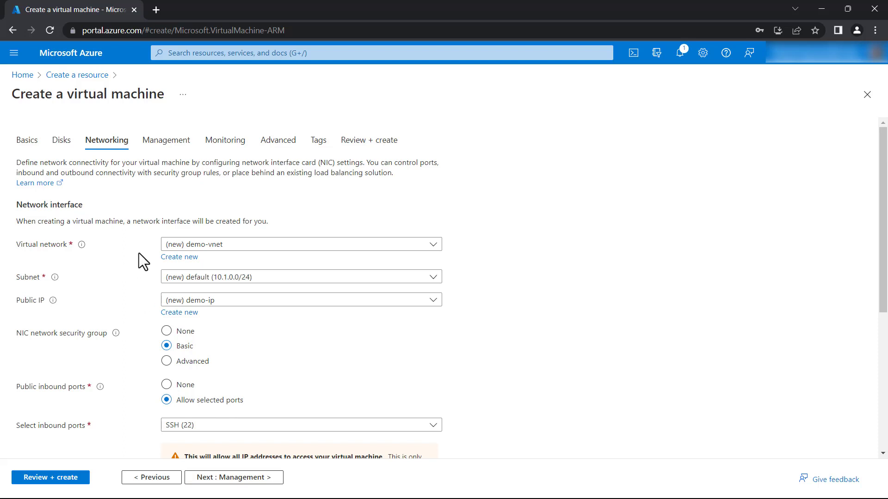
# Keep the (new) demo-vnet network and tick 'Delete public IP and NIC when VM is deleted'
pyautogui.click(215, 247)
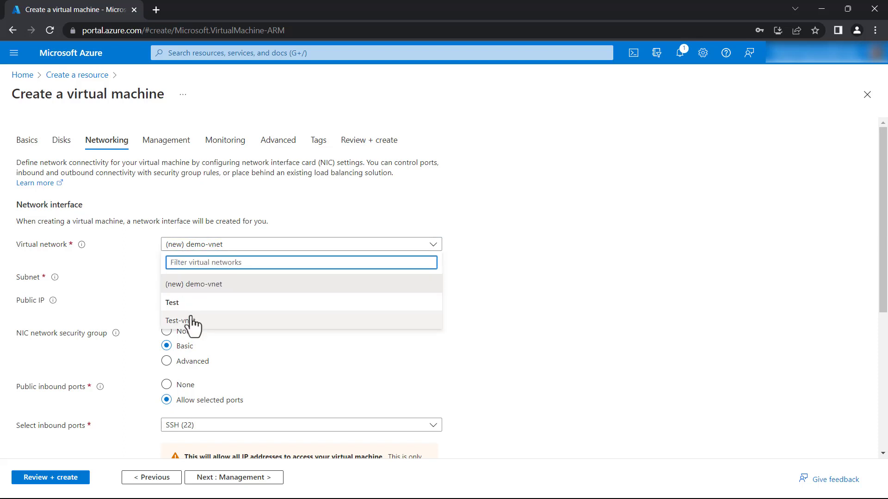
pyautogui.click(108, 243)
pyautogui.scroll(-3, 108, 243)
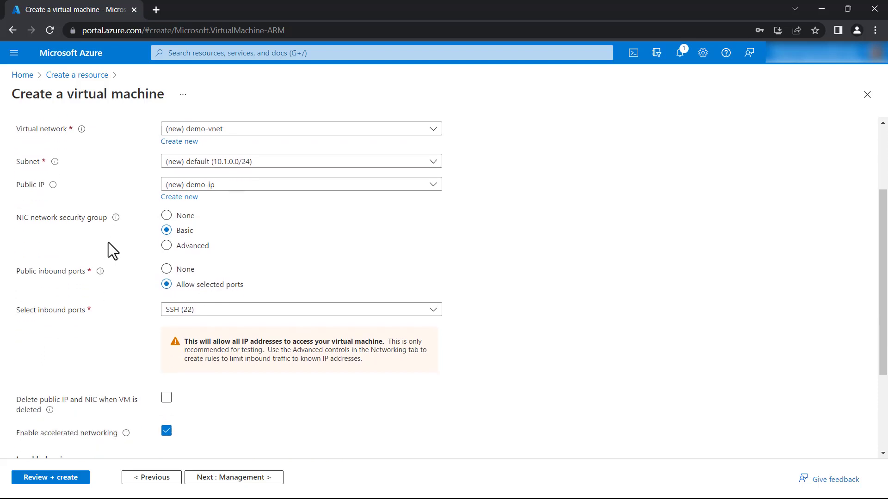
pyautogui.scroll(-2, 108, 242)
pyautogui.scroll(5, 108, 243)
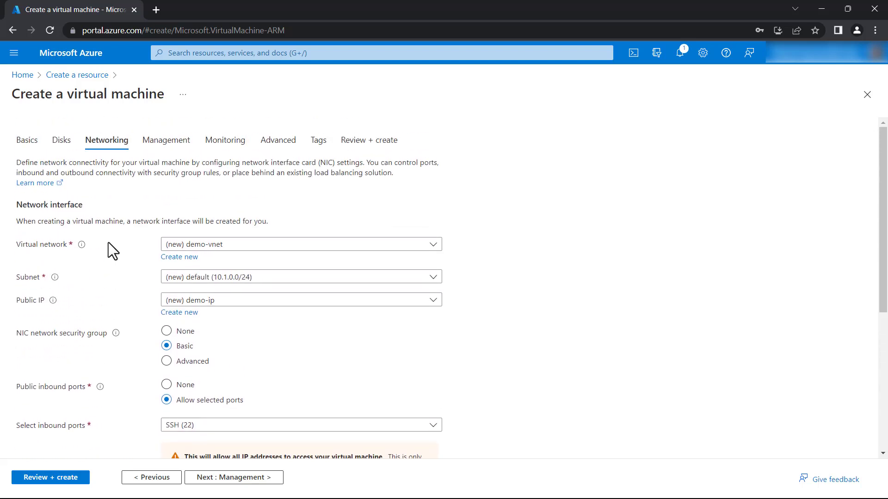
pyautogui.scroll(-5, 108, 243)
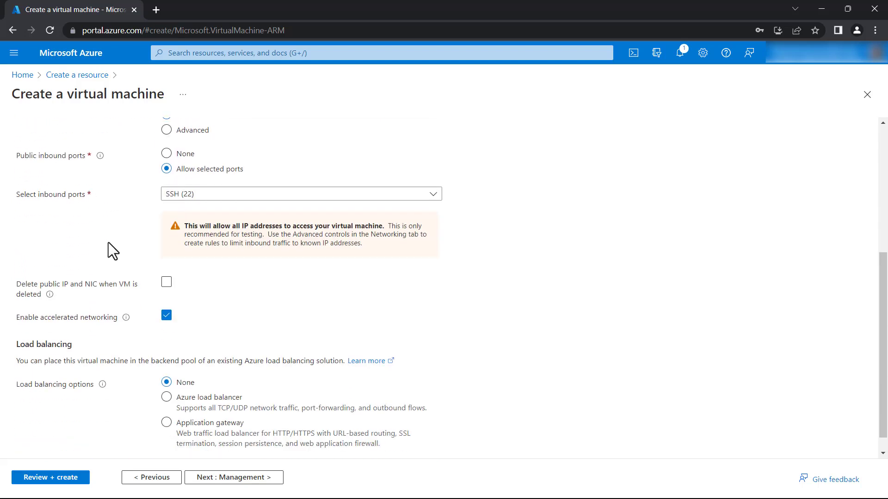
pyautogui.scroll(-1, 113, 260)
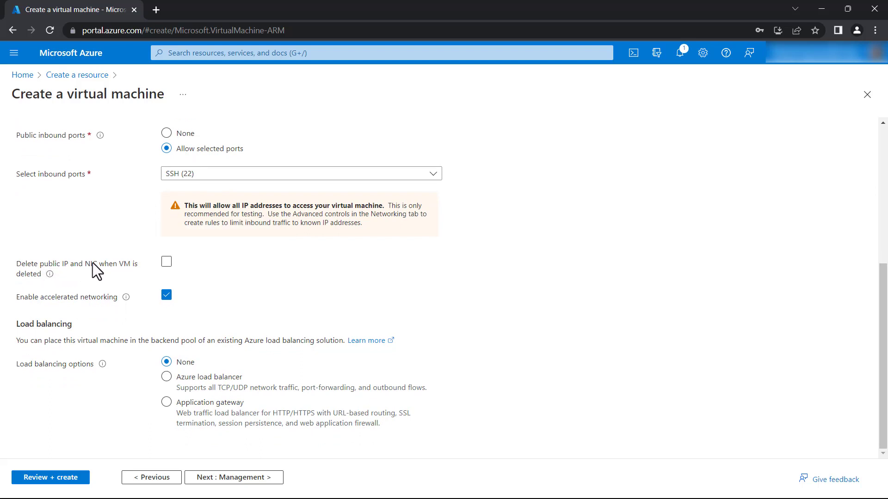
pyautogui.click(169, 264)
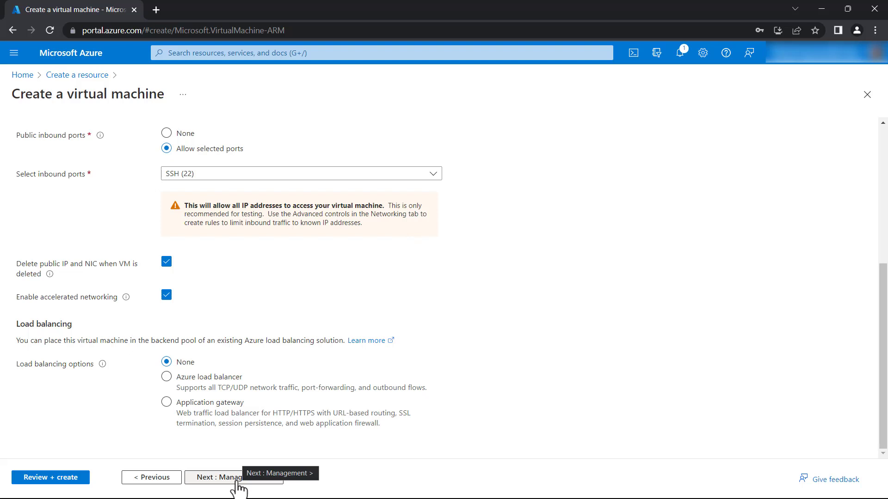
# Skip through Management, Monitoring, Advanced and Tags with defaults to Review + create
pyautogui.click(236, 481)
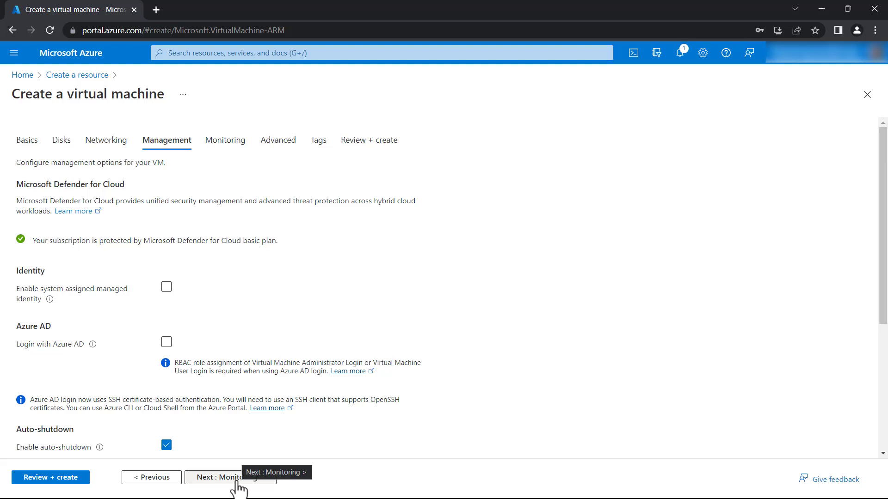
pyautogui.click(237, 480)
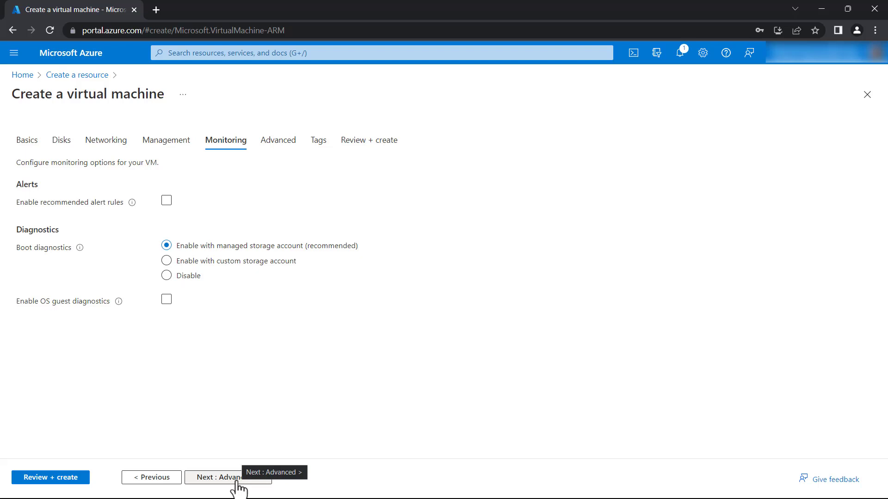
pyautogui.click(236, 481)
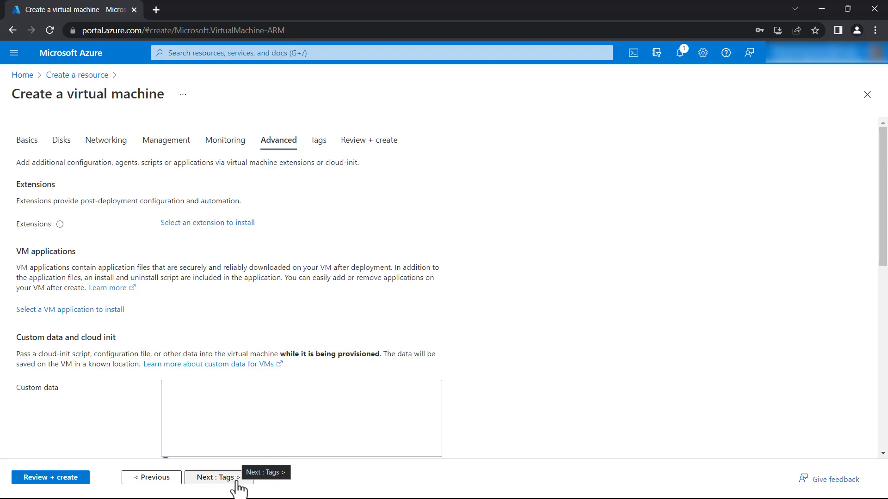
pyautogui.click(234, 481)
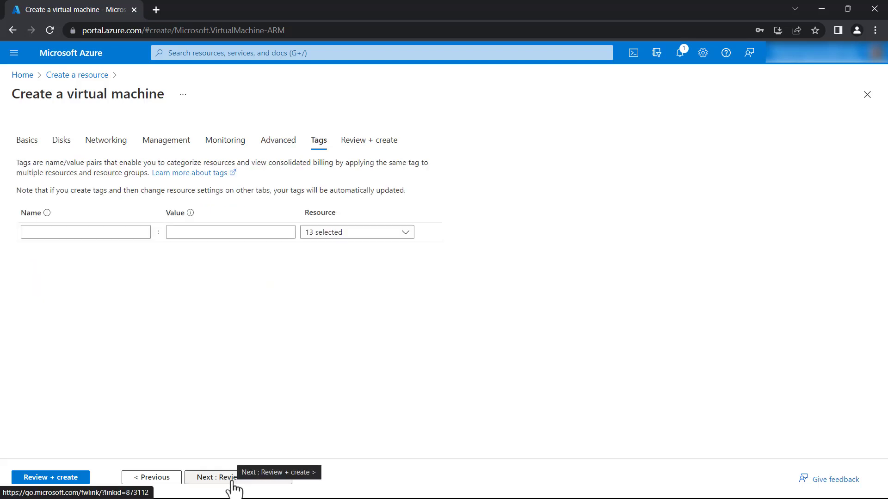
pyautogui.click(254, 481)
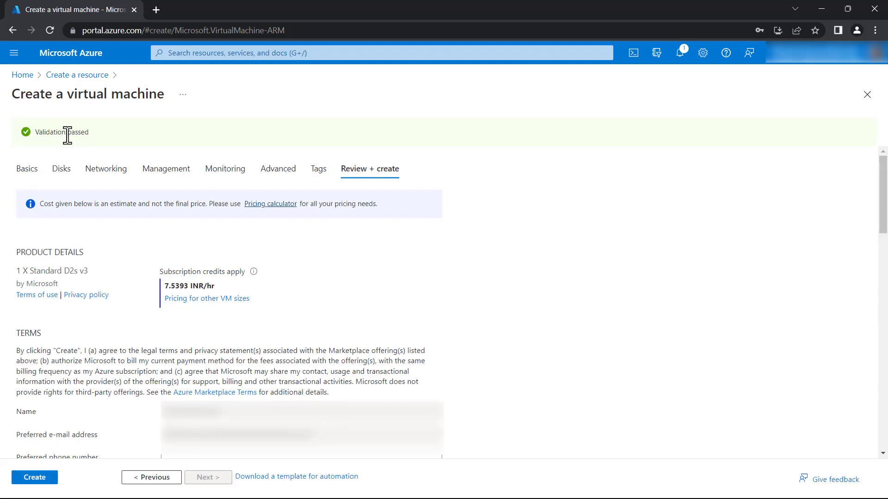
# Review the passed validation summary and create the demo VM
pyautogui.scroll(-1, 147, 245)
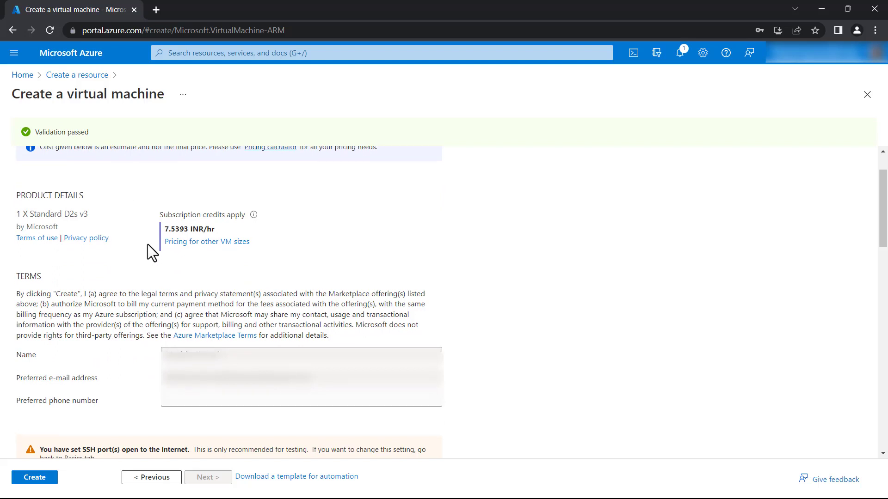
pyautogui.scroll(1, 148, 245)
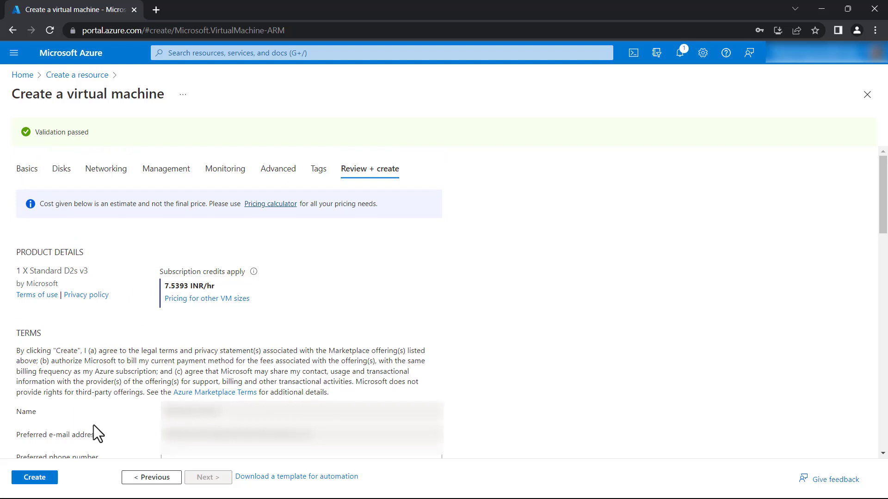
pyautogui.click(45, 479)
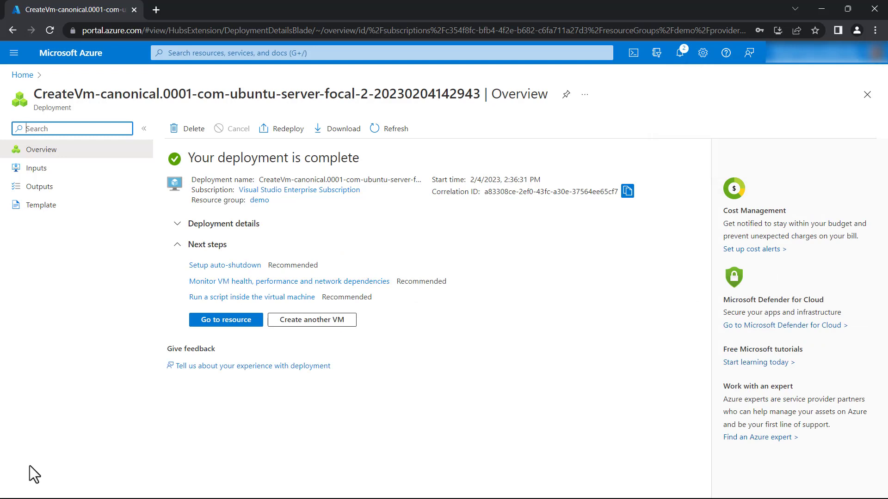
# Open the demo VM's Overview from Virtual machines and copy public IP 172.176.88.101
pyautogui.click(240, 324)
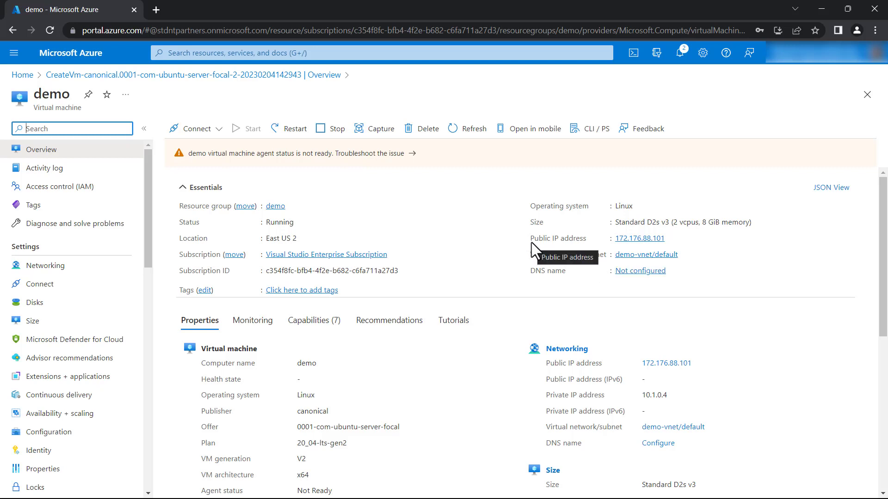
pyautogui.click(91, 54)
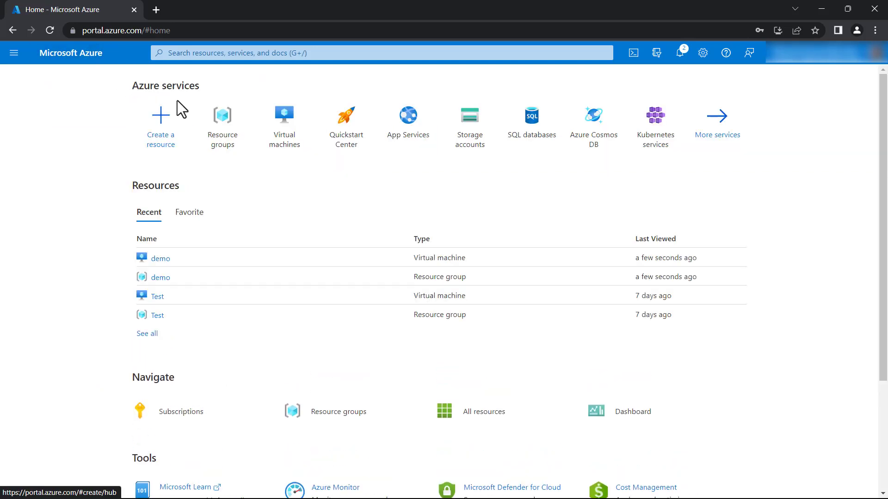
pyautogui.click(278, 143)
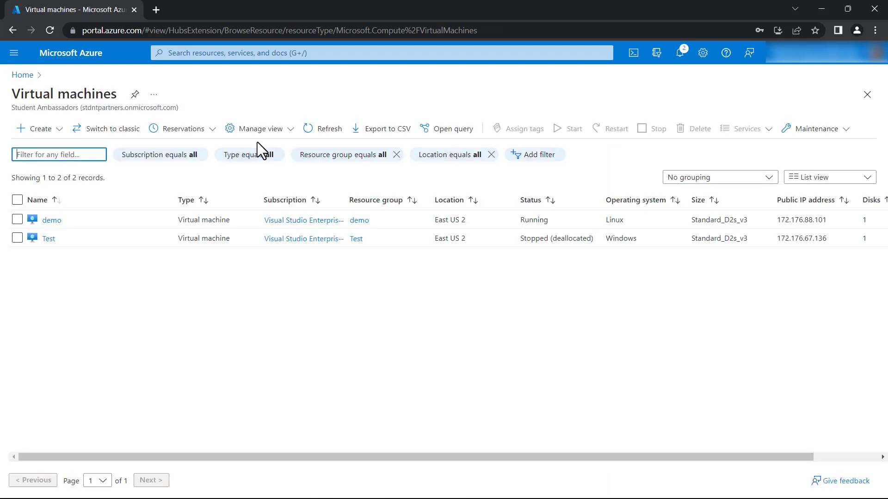
pyautogui.click(56, 222)
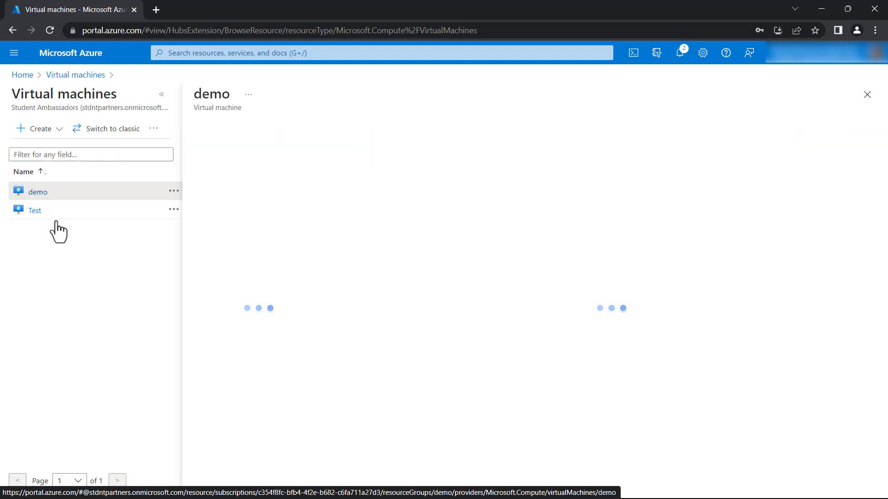
pyautogui.click(161, 95)
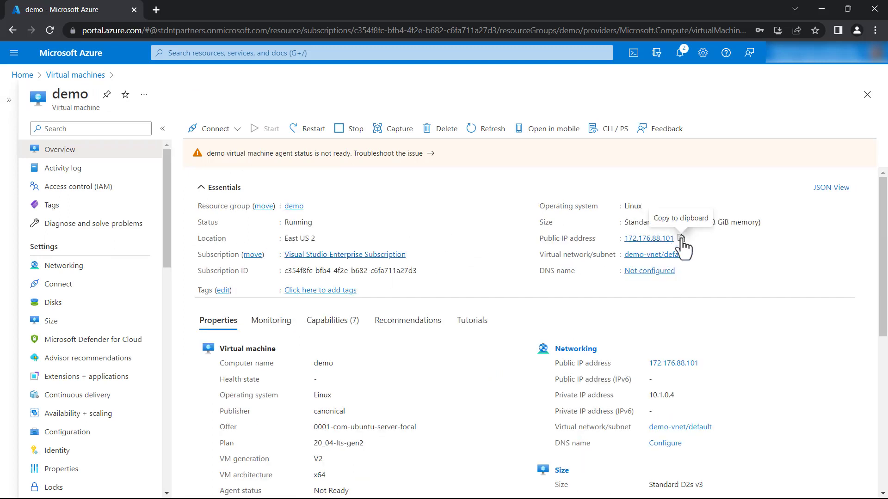
pyautogui.click(681, 239)
# Find and launch Windows PowerShell from the Start search
pyautogui.press('super')
pyautogui.write('powe')
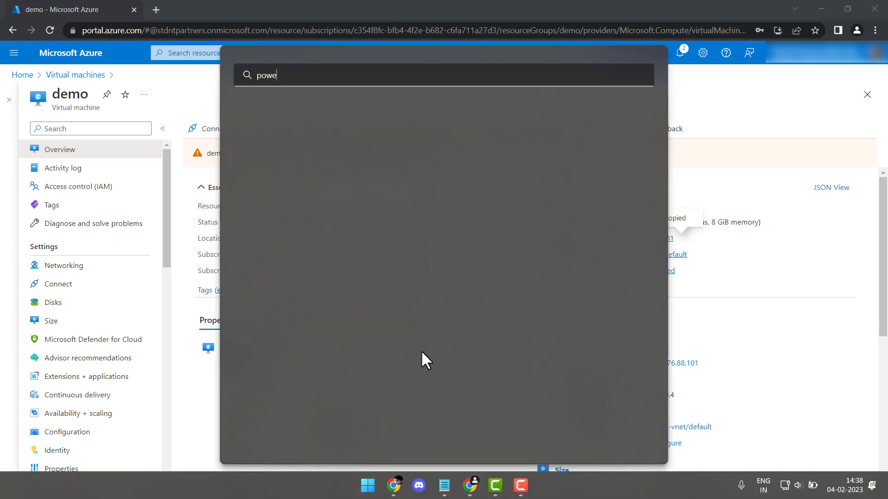
pyautogui.write('r')
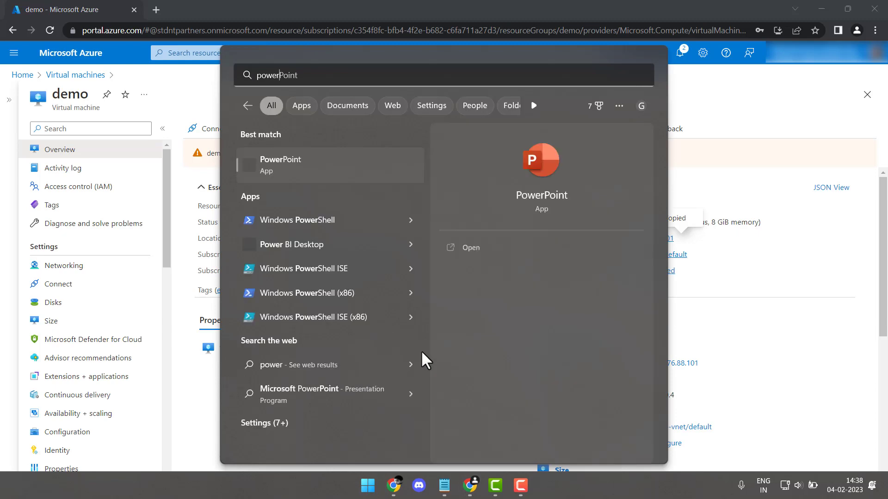
pyautogui.press('Down')
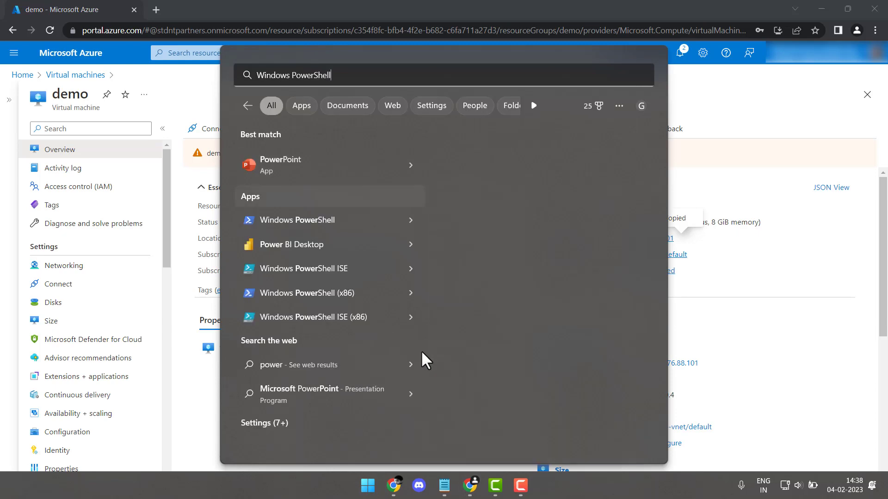
pyautogui.press('Escape')
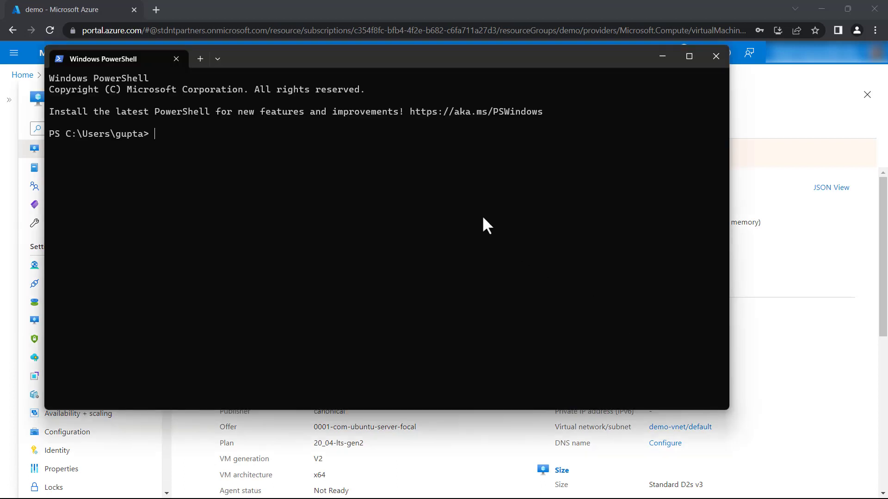
# Run ssh with the admin username at the pasted IP 172.176.88.101 and accept the host key
pyautogui.write('ssh devsparsh@')
pyautogui.hotkey('ctrl', 'v')
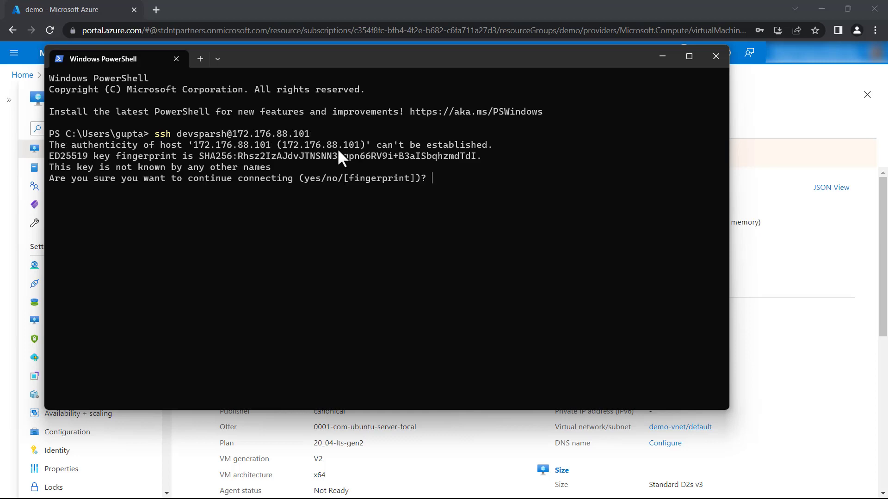
pyautogui.write('yes')
pyautogui.press('Return')
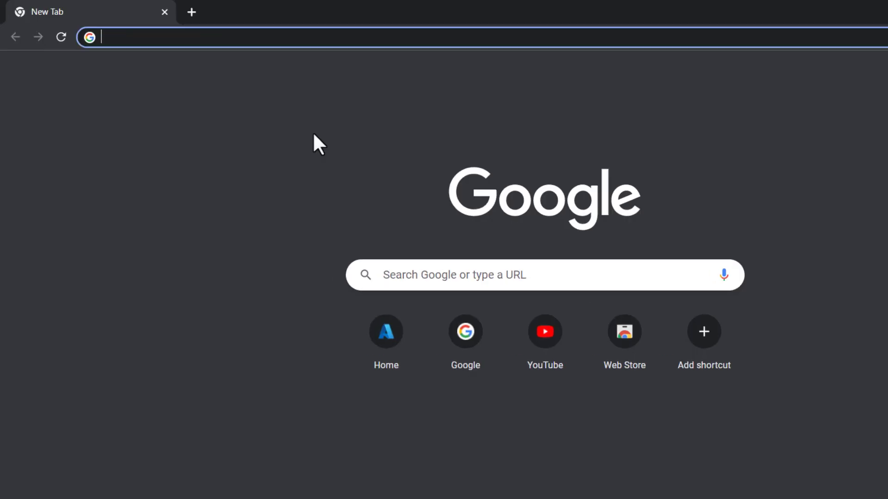
# Load ubuntu.com and show its Download menu for Desktop, Server and IoT editions
pyautogui.write('ubuntu')
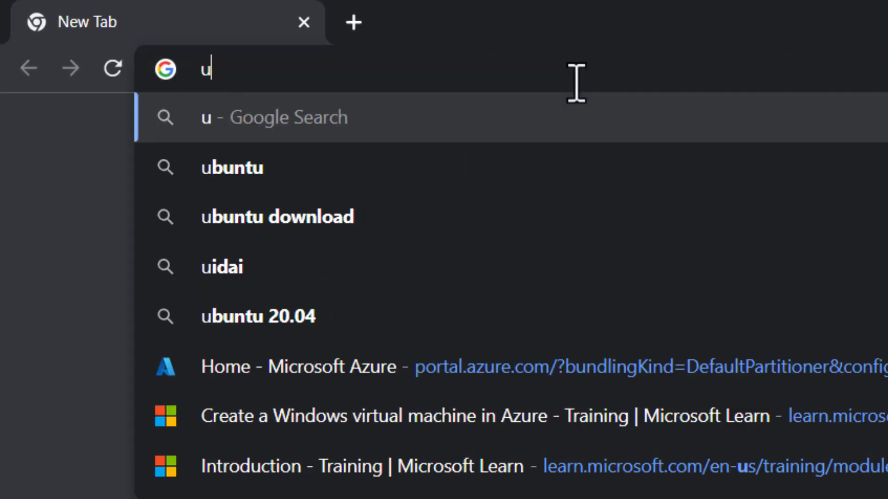
pyautogui.write('.com')
pyautogui.press('Return')
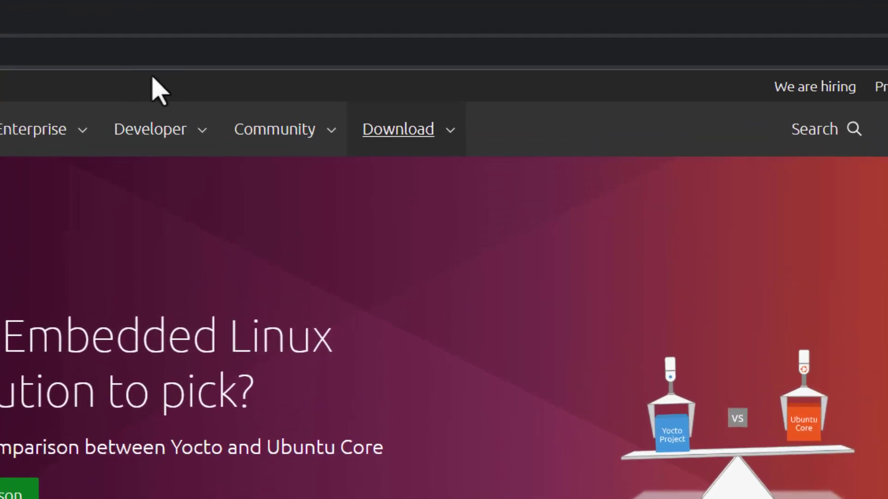
pyautogui.click(380, 138)
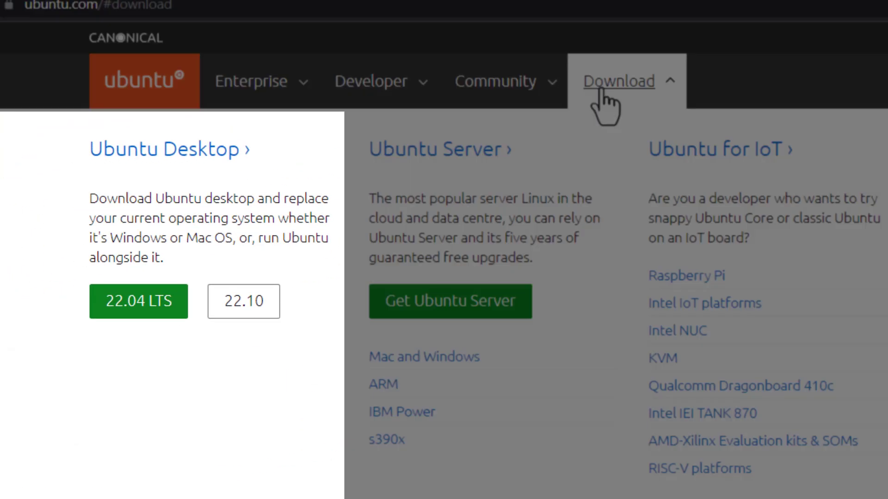